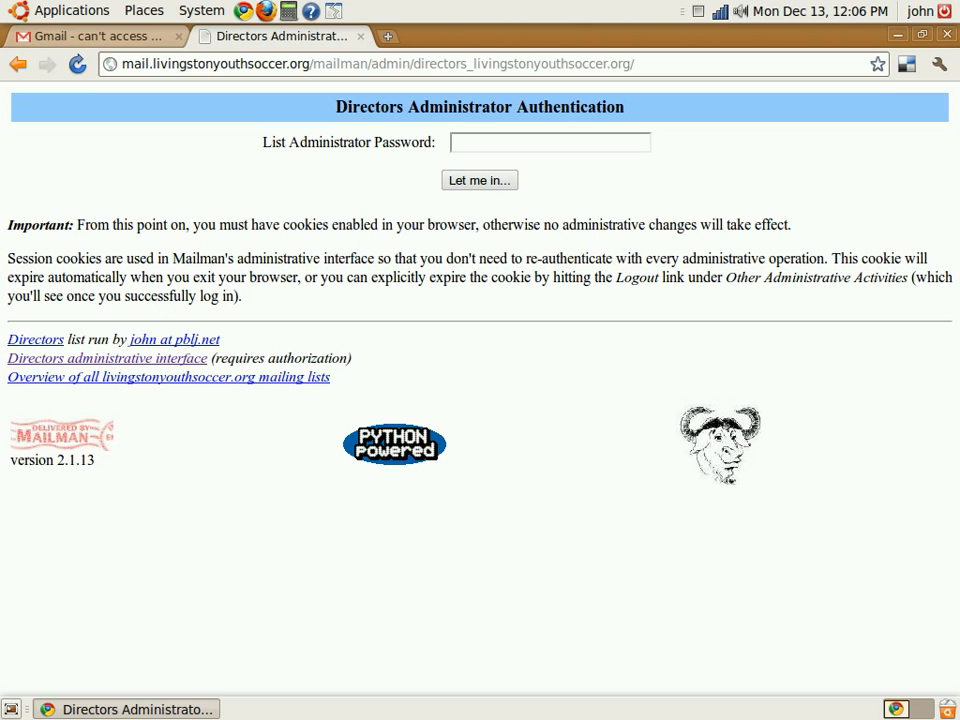
Change the list name in the admin web address to 'directors' and load the Directors admin page
{"action": "left_click", "coordinate": [128, 63]}
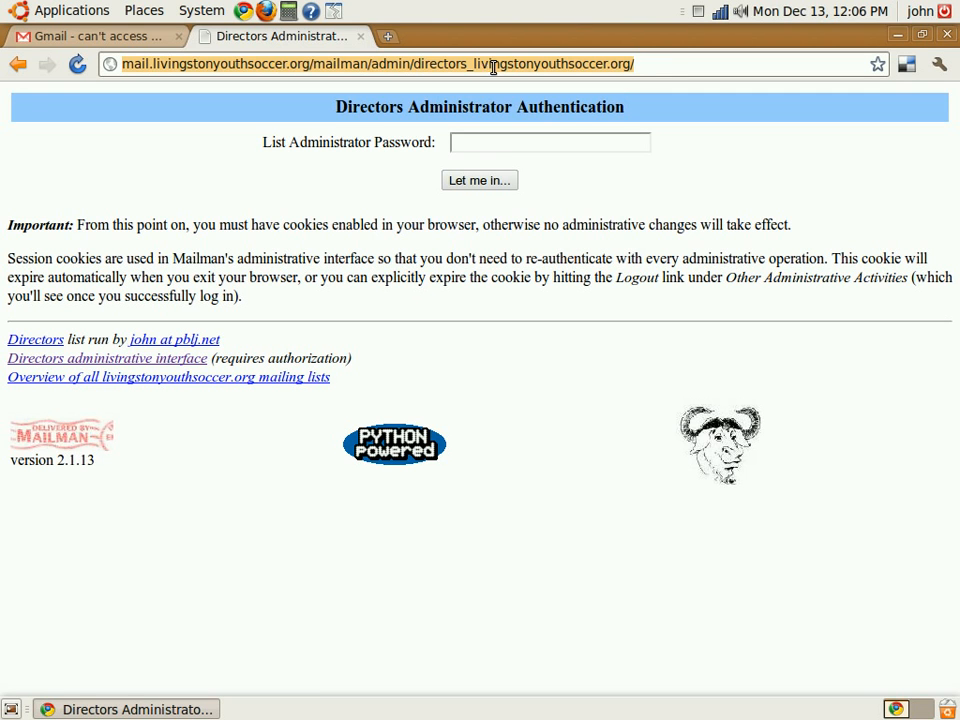
{"action": "left_click", "coordinate": [467, 63]}
{"action": "double_click", "coordinate": [447, 63]}
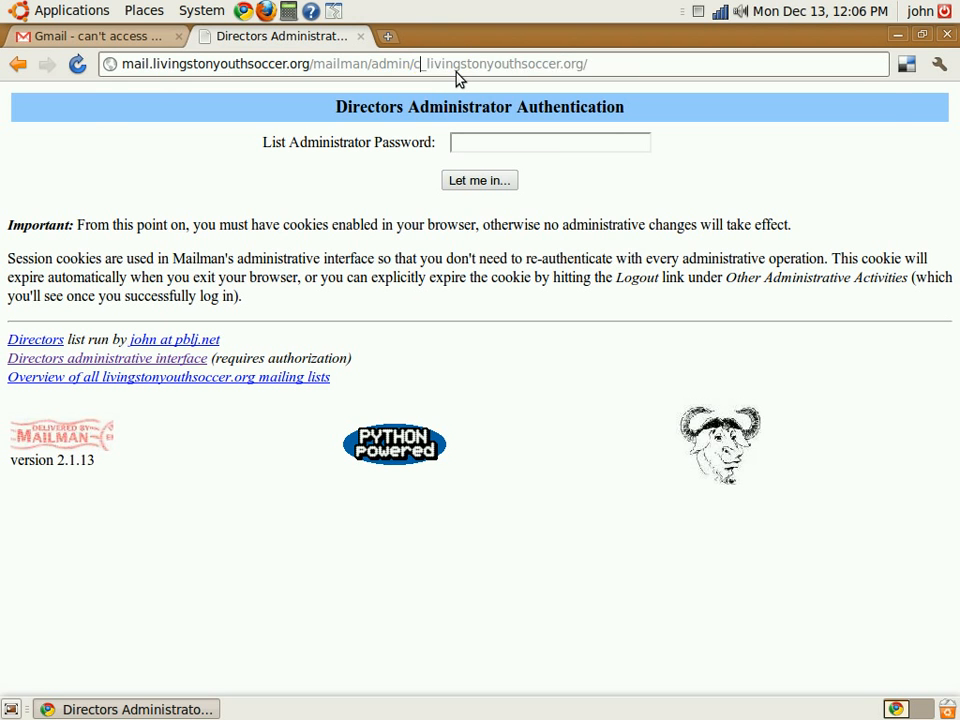
{"action": "type", "text": "competitive"}
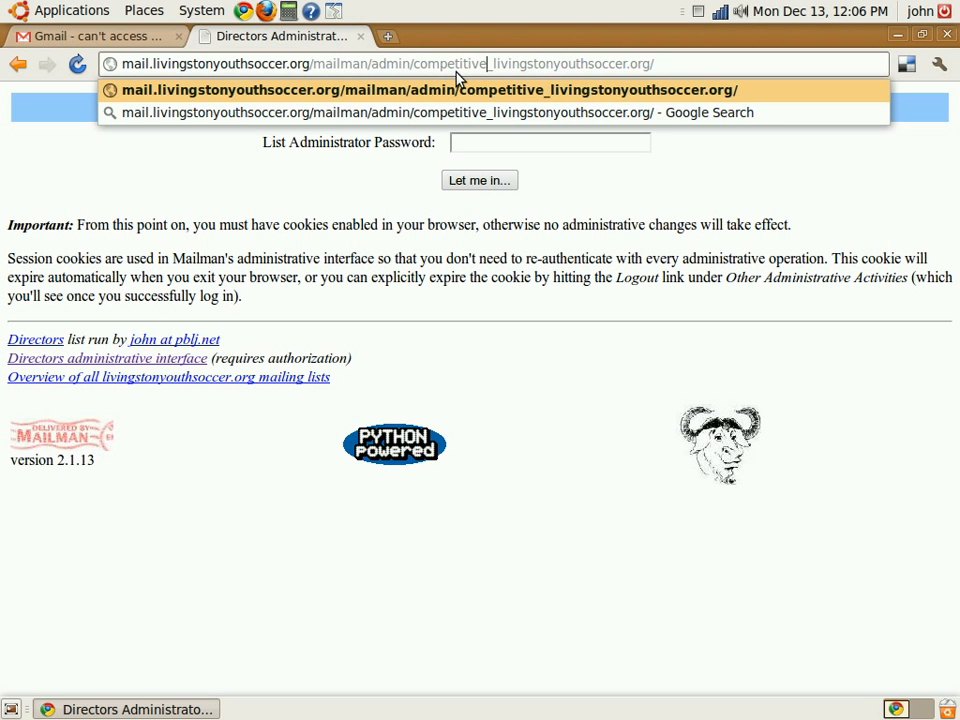
{"action": "key", "text": "BackSpace"}
{"action": "key", "text": "BackSpace"}
{"action": "key", "text": "BackSpace"}
{"action": "key", "text": "BackSpace"}
{"action": "key", "text": "BackSpace"}
{"action": "key", "text": "BackSpace"}
{"action": "key", "text": "BackSpace"}
{"action": "key", "text": "BackSpace"}
{"action": "key", "text": "BackSpace"}
{"action": "key", "text": "BackSpace"}
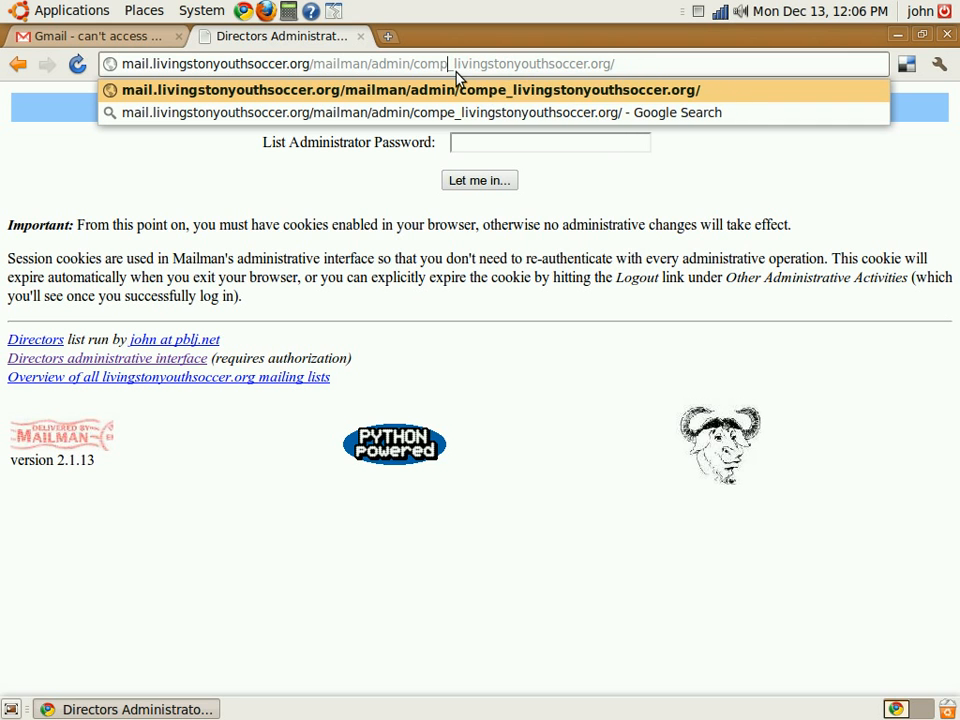
{"action": "key", "text": "BackSpace"}
{"action": "type", "text": "director"}
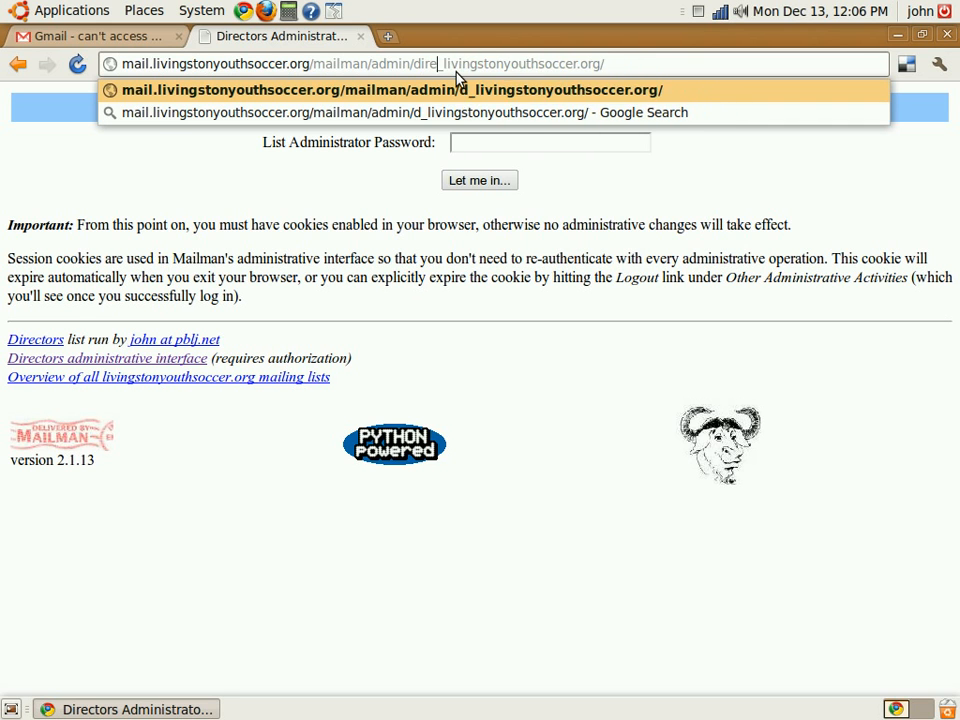
{"action": "type", "text": "s"}
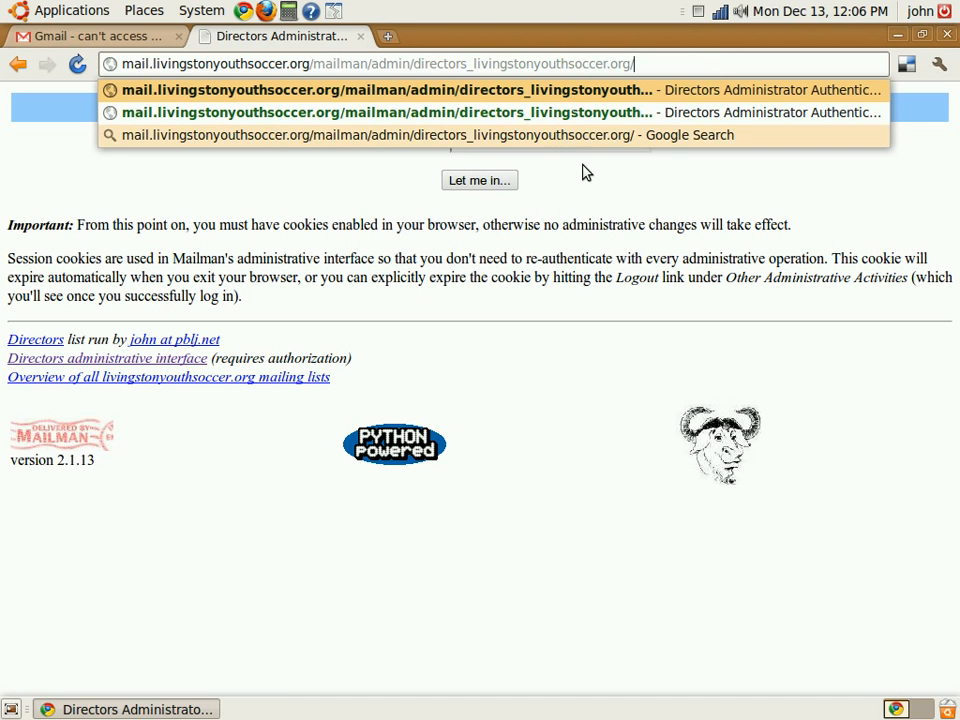
{"action": "key", "text": "Return"}
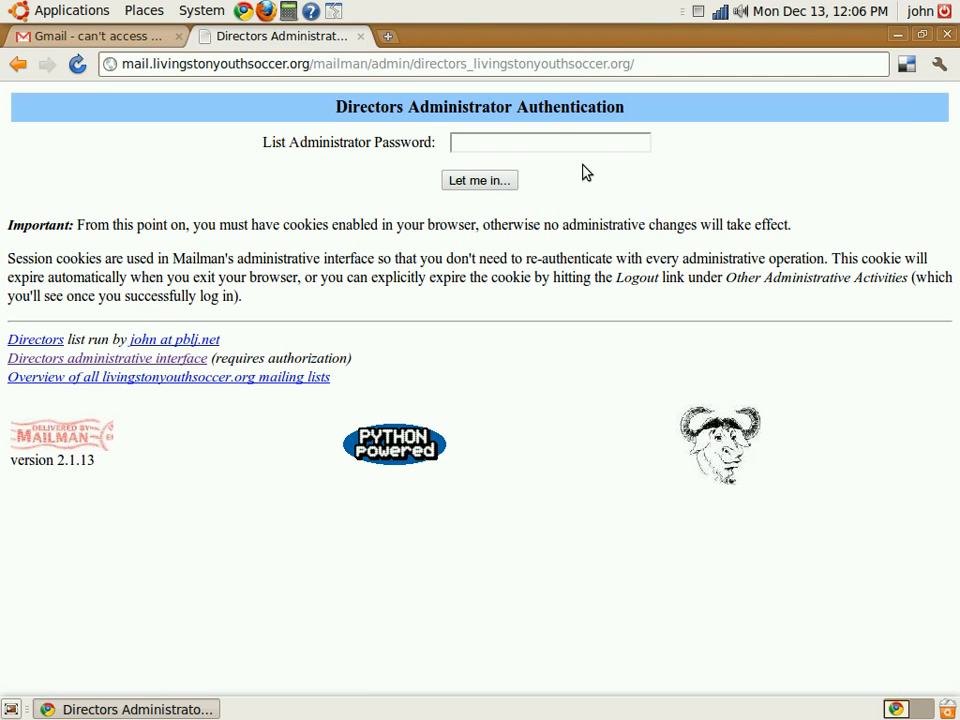
Log in with the list administrator password
{"action": "left_click", "coordinate": [533, 140]}
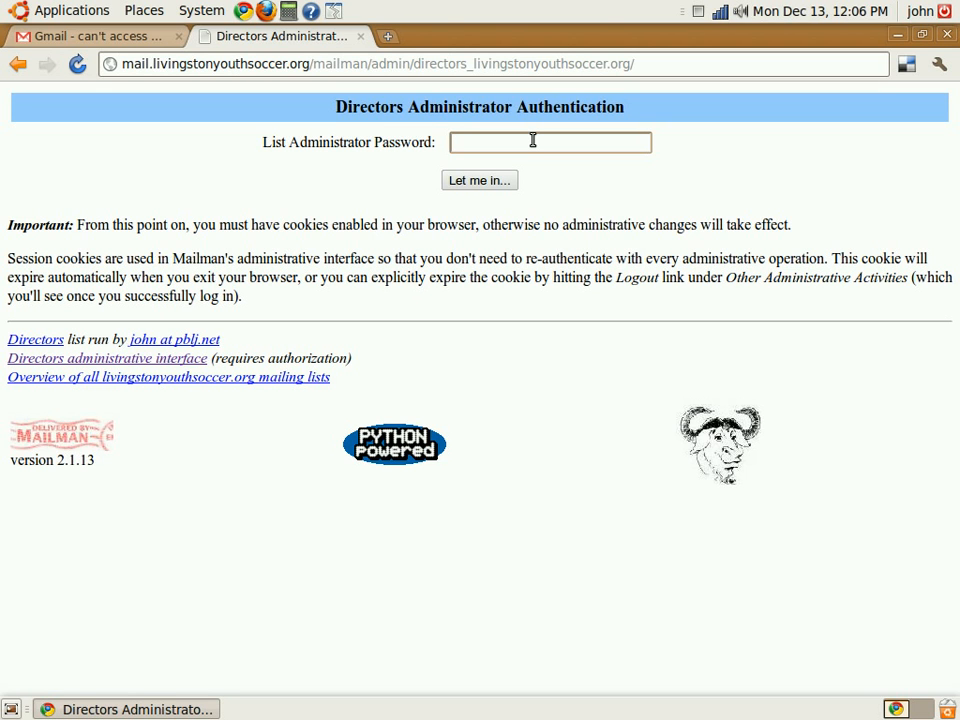
{"action": "type", "text": "********"}
{"action": "left_click", "coordinate": [491, 186]}
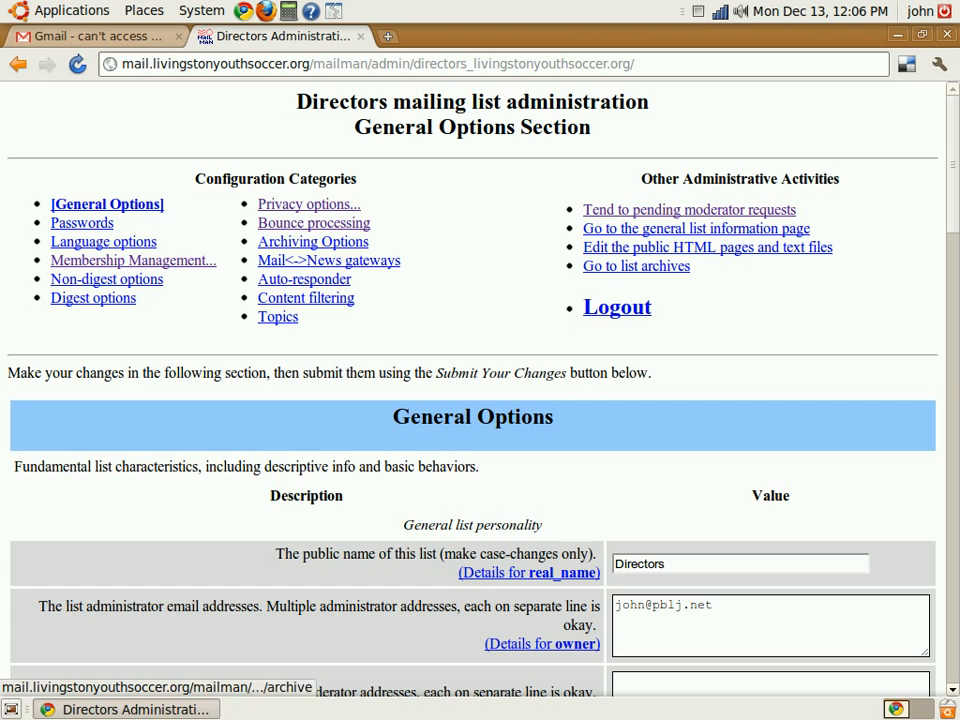
Open Membership Management and review the Directors member table of 8 members
{"action": "left_click", "coordinate": [153, 268]}
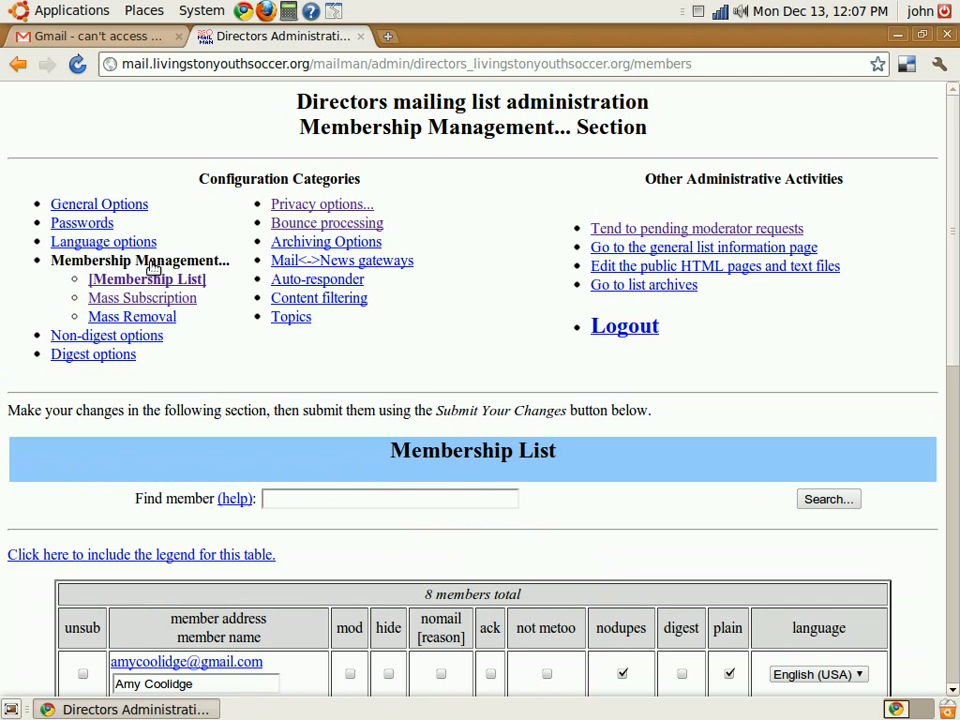
{"action": "scroll", "coordinate": [264, 354], "scroll_direction": "down", "scroll_amount": 9}
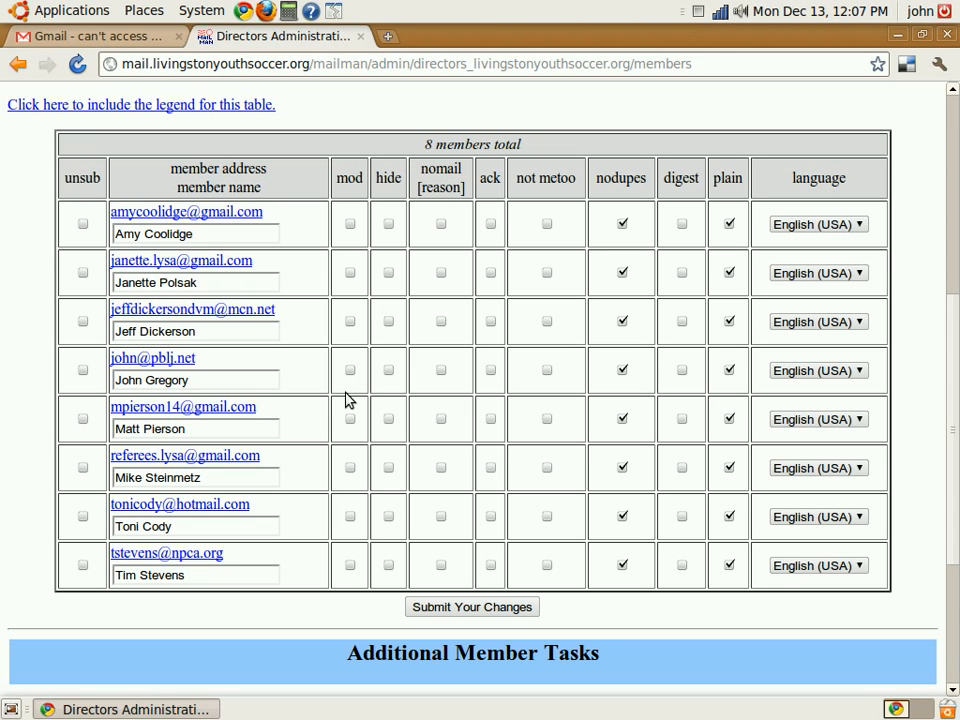
{"action": "scroll", "coordinate": [346, 400], "scroll_direction": "up", "scroll_amount": 10}
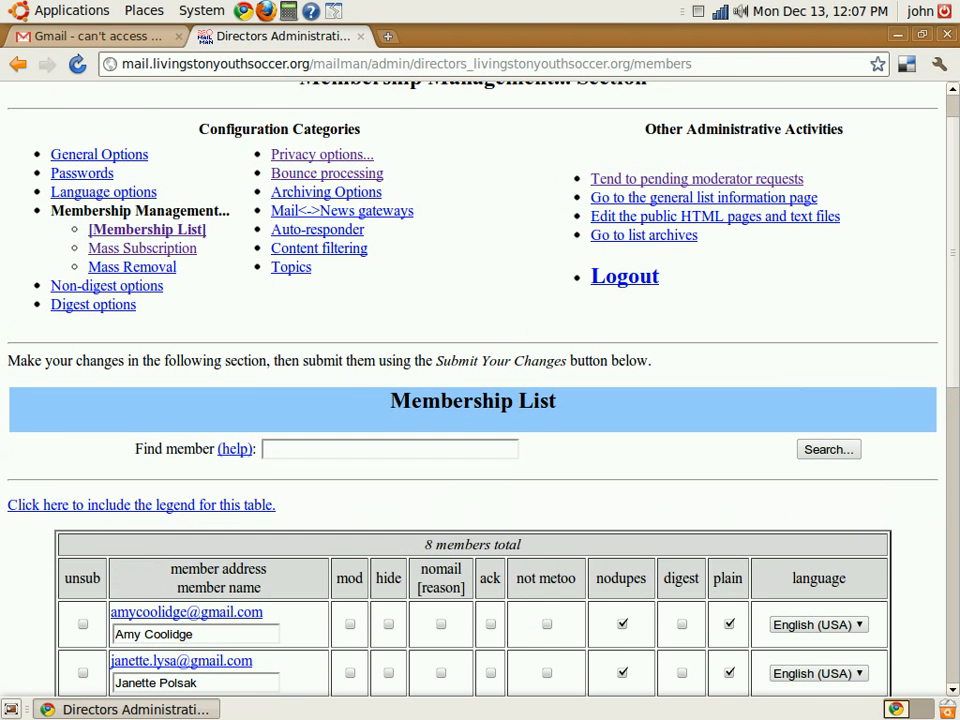
Open the Directors list's Mass Subscription page with its empty address box
{"action": "left_click", "coordinate": [152, 250]}
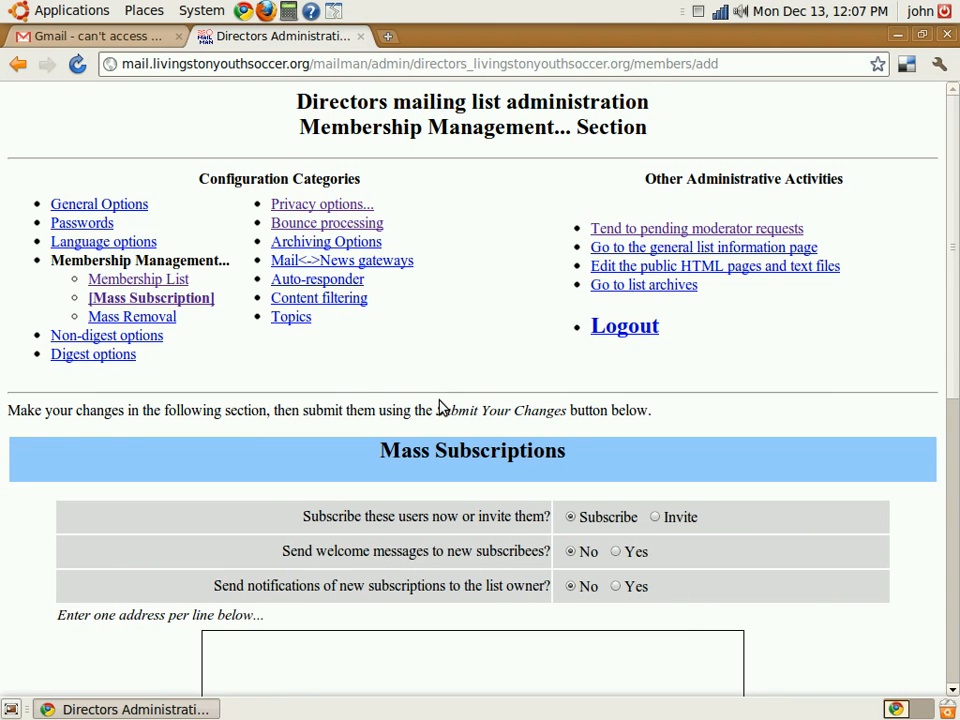
{"action": "scroll", "coordinate": [443, 407], "scroll_direction": "down", "scroll_amount": 4}
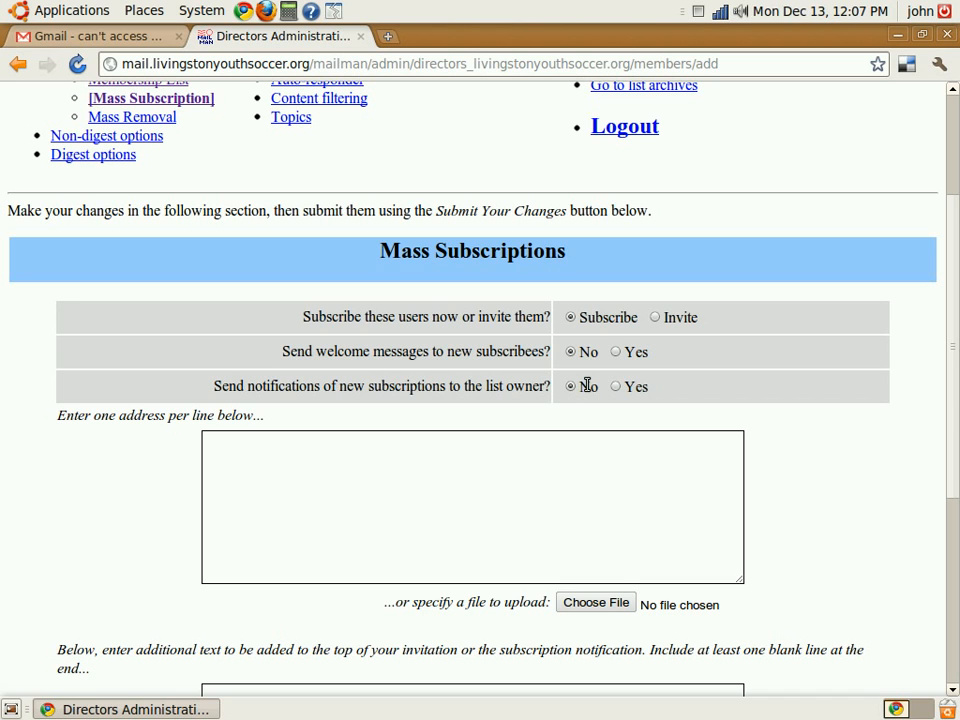
Enter the two pblj.net e-mail addresses one per line and submit the subscription
{"action": "left_click", "coordinate": [491, 471]}
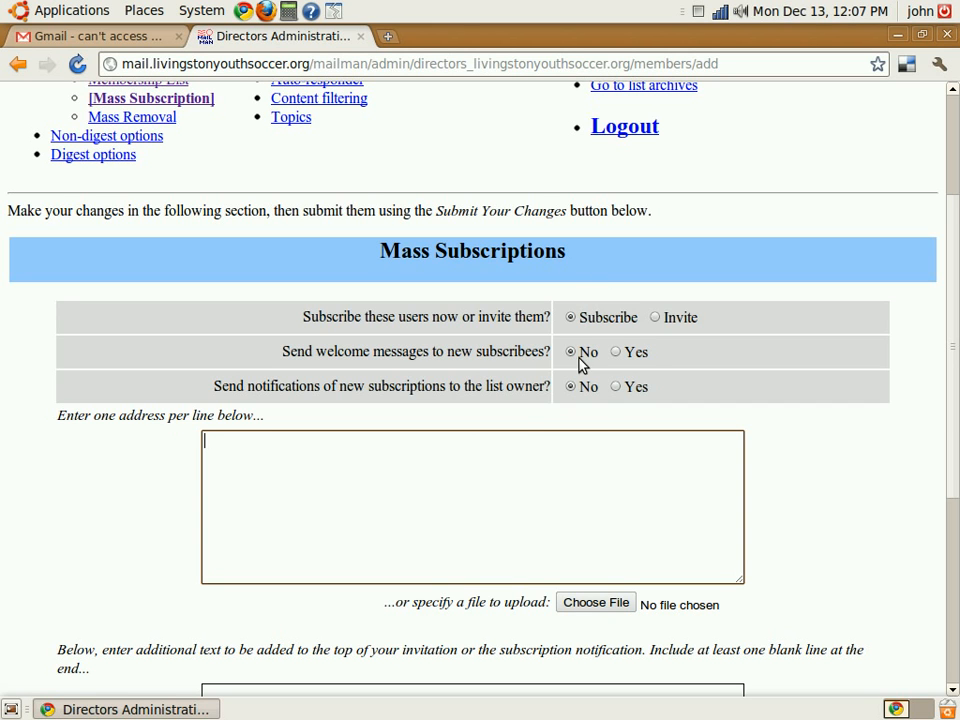
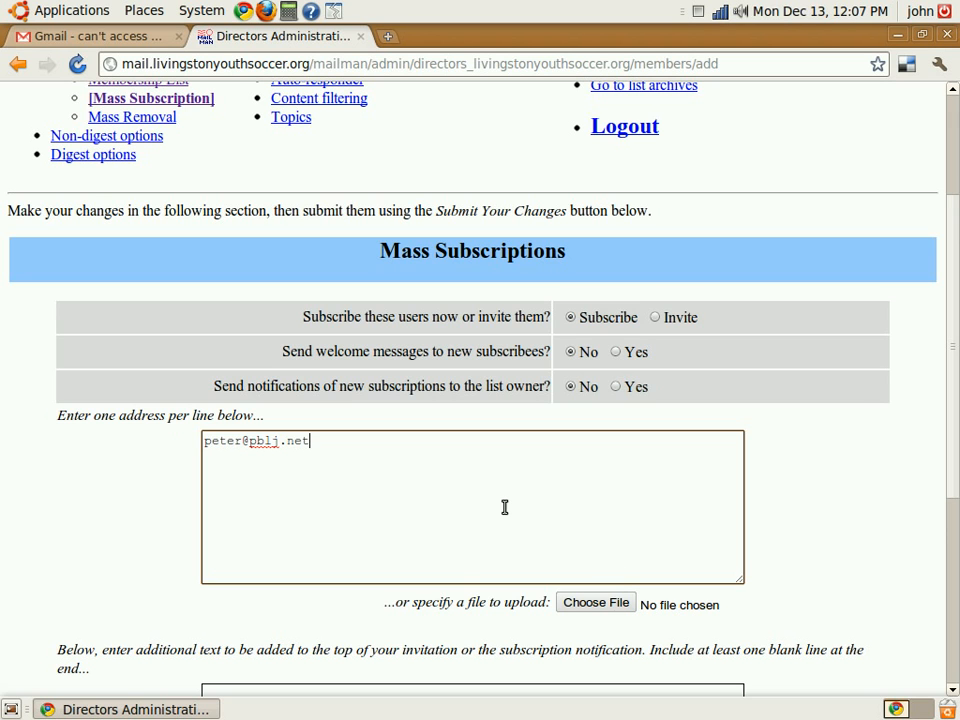
{"action": "left_click_drag", "start_coordinate": [276, 418], "coordinate": [51, 407]}
{"action": "left_click", "coordinate": [353, 441]}
{"action": "key", "text": "Return"}
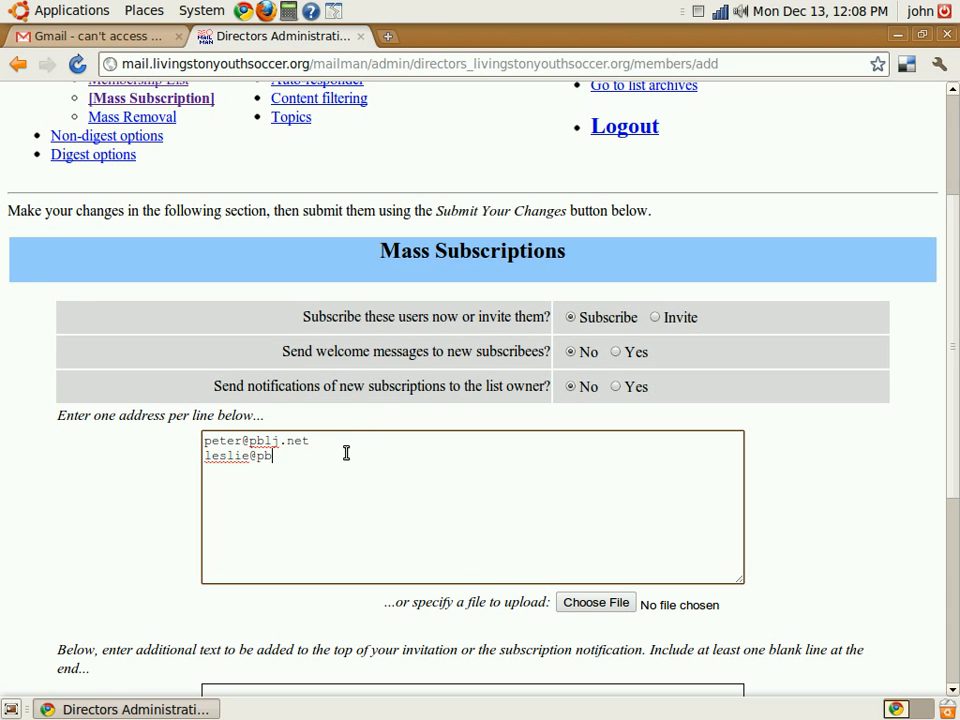
{"action": "left_click_drag", "start_coordinate": [955, 400], "coordinate": [957, 497]}
{"action": "left_click", "coordinate": [530, 665]}
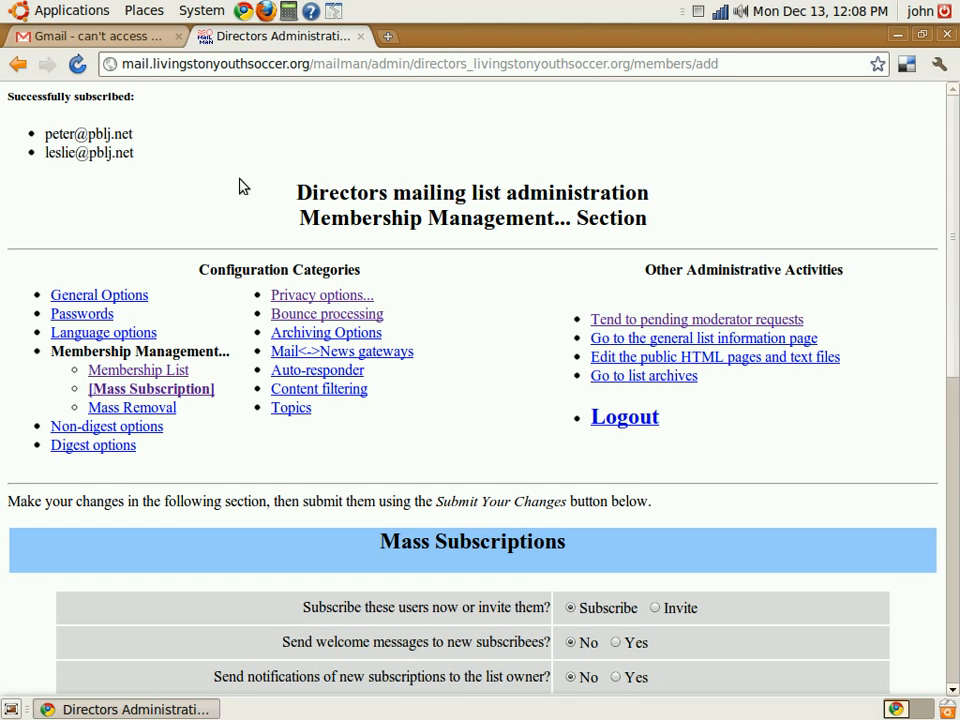
In the Membership List, mark both pblj.net addresses for unsubscribe and submit the removal
{"action": "left_click", "coordinate": [166, 372]}
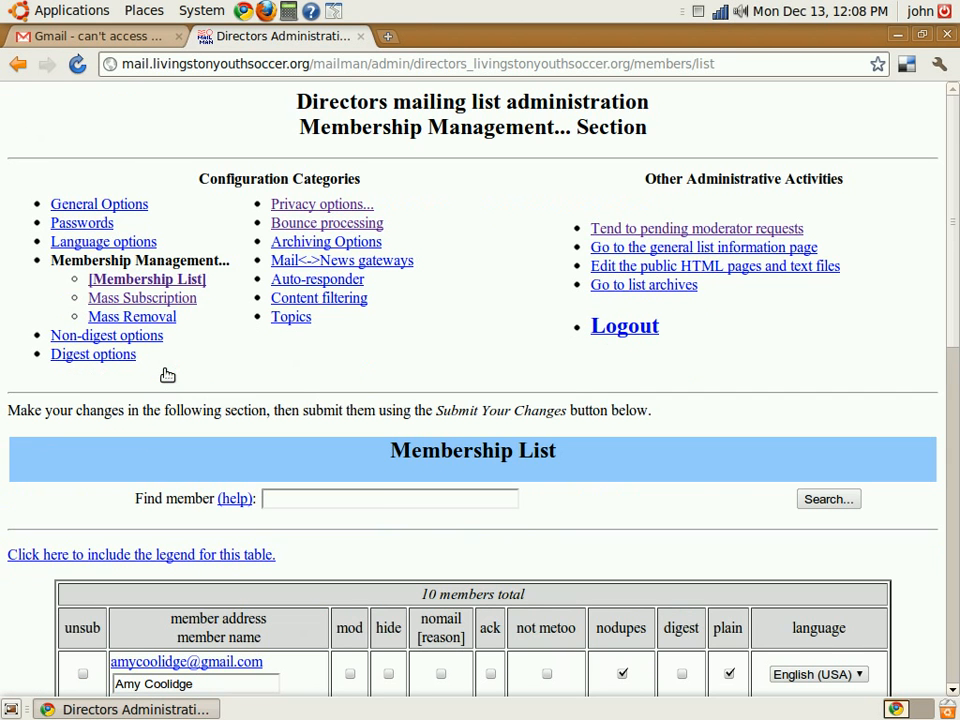
{"action": "scroll", "coordinate": [378, 483], "scroll_direction": "down", "scroll_amount": 9}
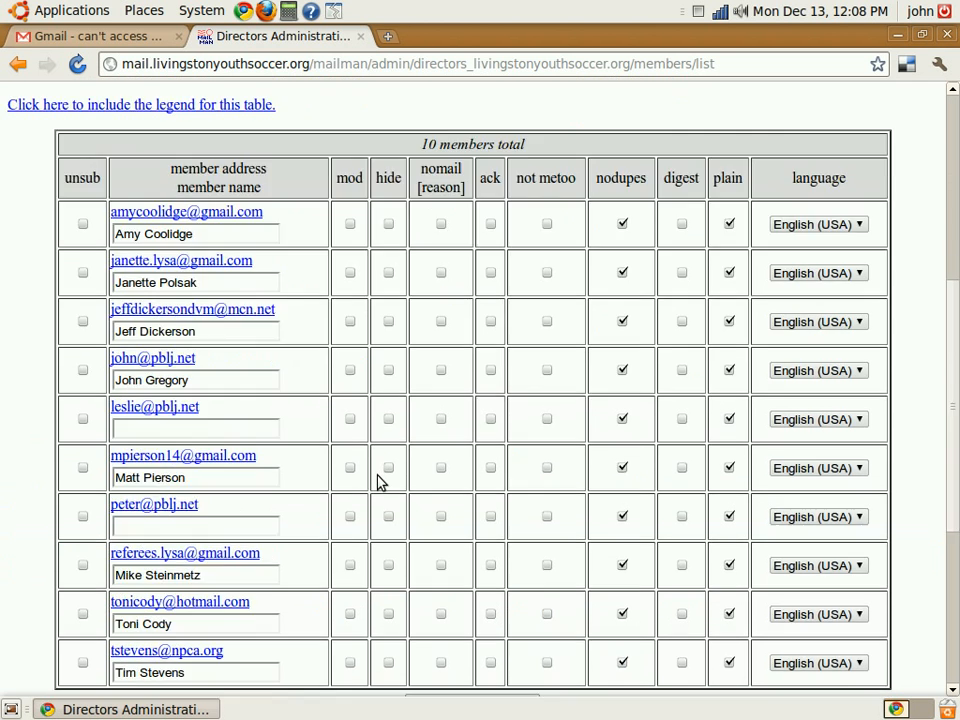
{"action": "scroll", "coordinate": [378, 483], "scroll_direction": "down", "scroll_amount": 2}
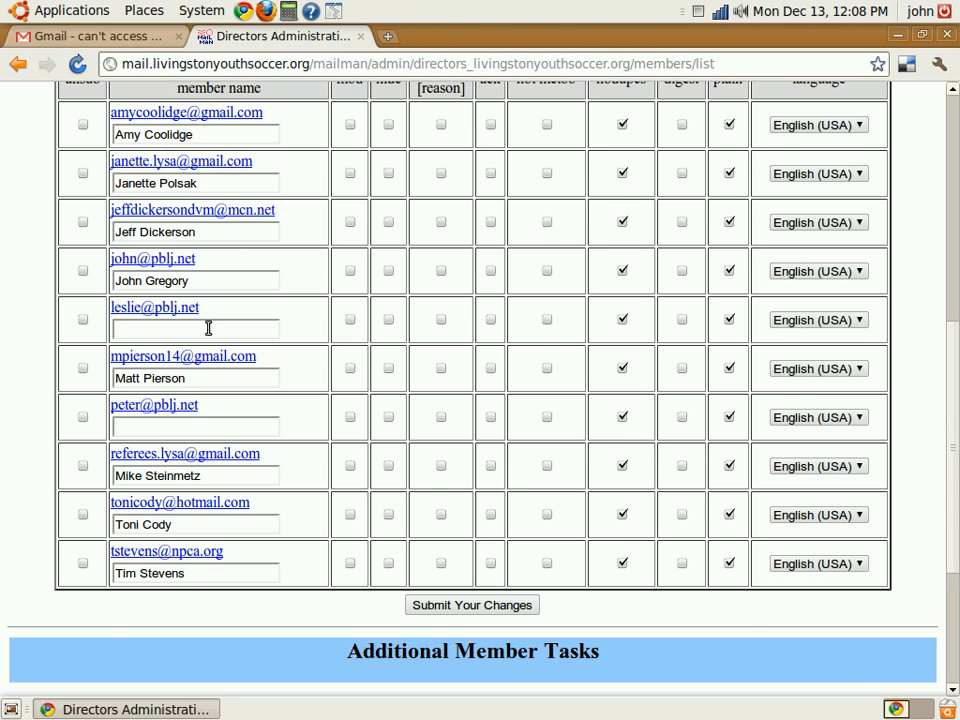
{"action": "scroll", "coordinate": [208, 328], "scroll_direction": "up", "scroll_amount": 1}
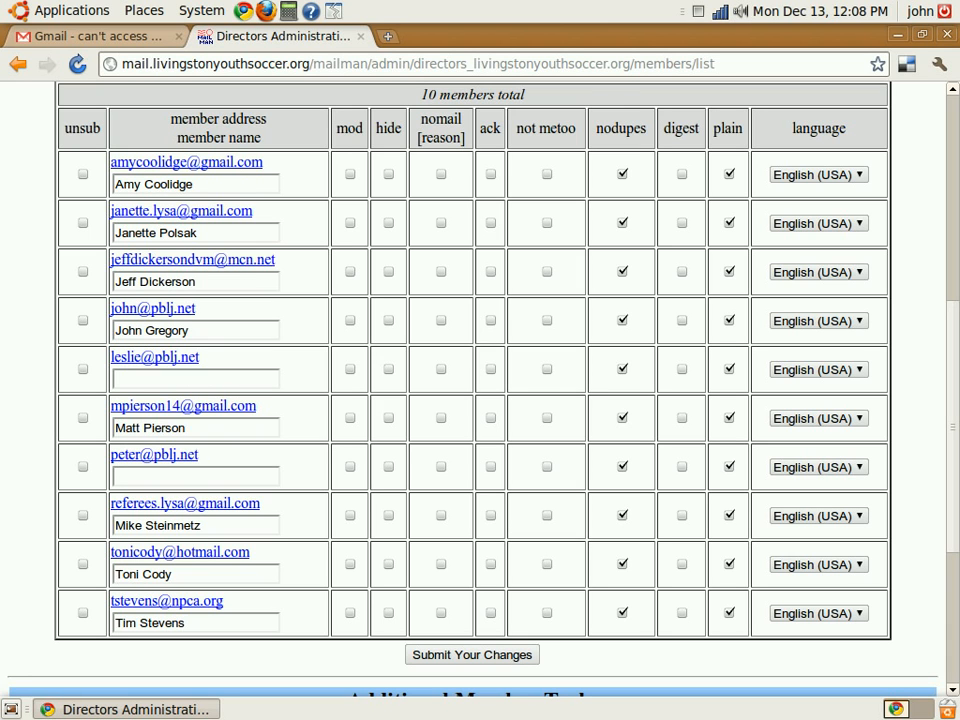
{"action": "left_click", "coordinate": [83, 369]}
{"action": "left_click", "coordinate": [83, 466]}
{"action": "left_click", "coordinate": [439, 657]}
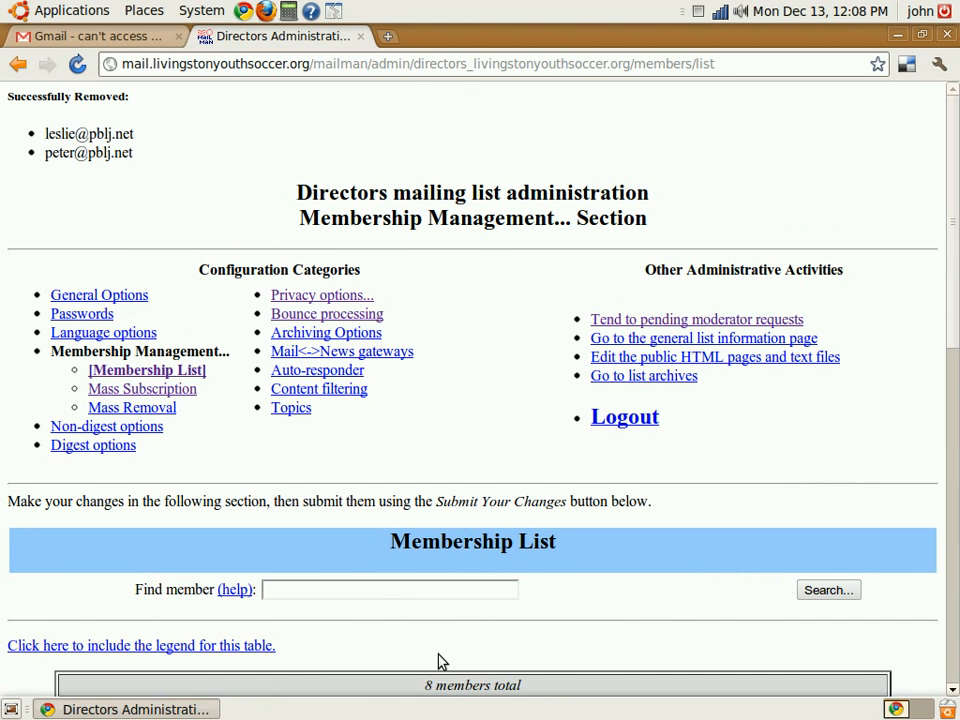
{"action": "left_click_drag", "start_coordinate": [24, 97], "coordinate": [152, 218]}
{"action": "left_click", "coordinate": [152, 218]}
{"action": "scroll", "coordinate": [210, 313], "scroll_direction": "down", "scroll_amount": 10}
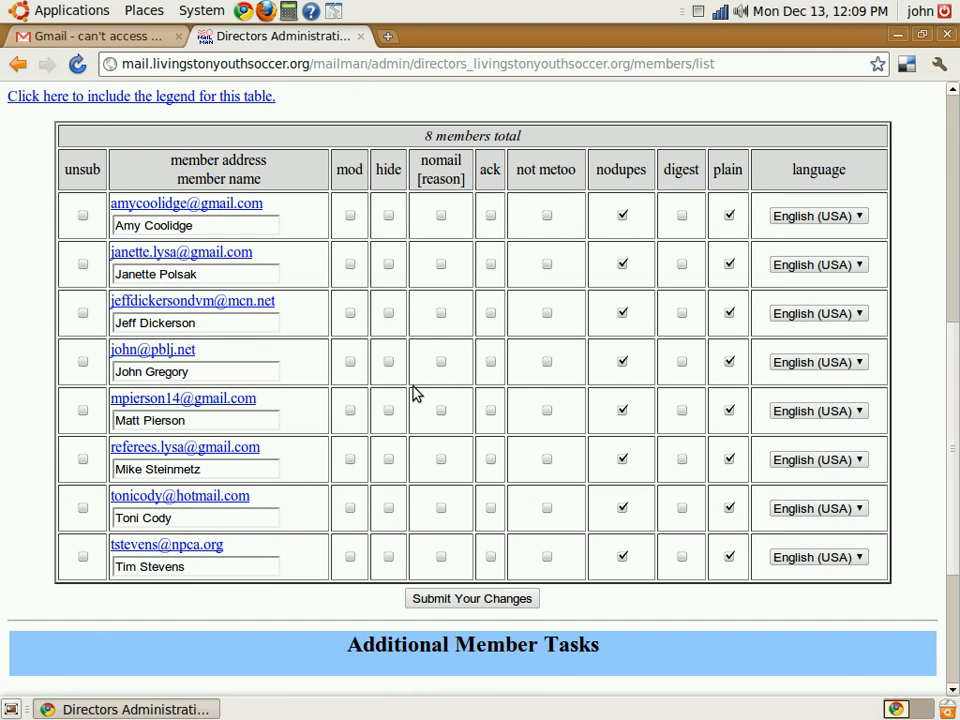
{"action": "scroll", "coordinate": [416, 393], "scroll_direction": "up", "scroll_amount": 5}
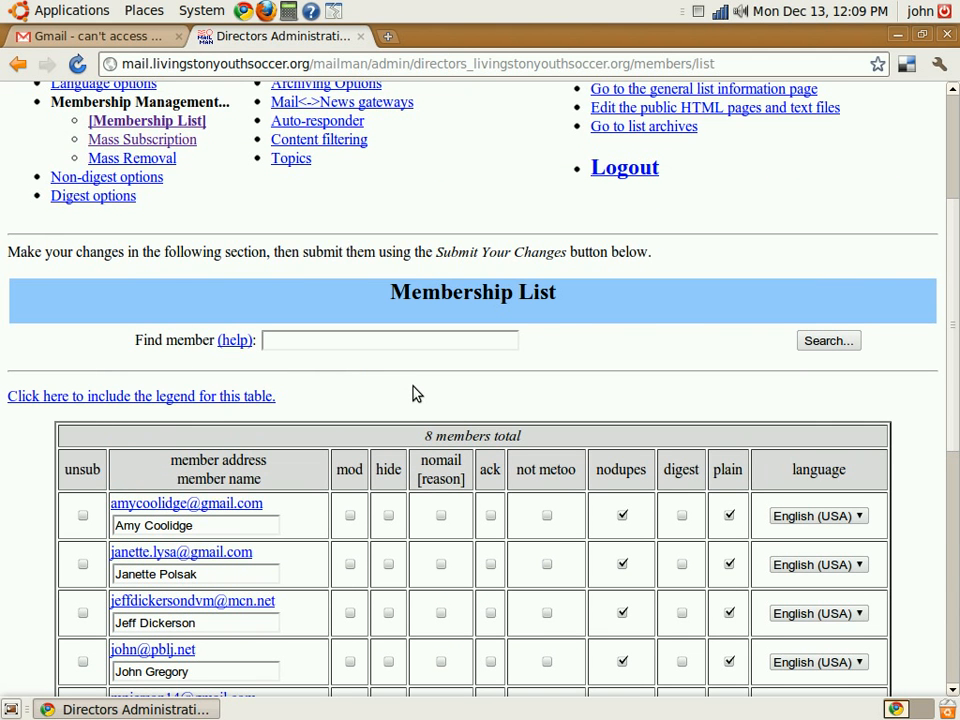
{"action": "scroll", "coordinate": [416, 393], "scroll_direction": "up", "scroll_amount": 2}
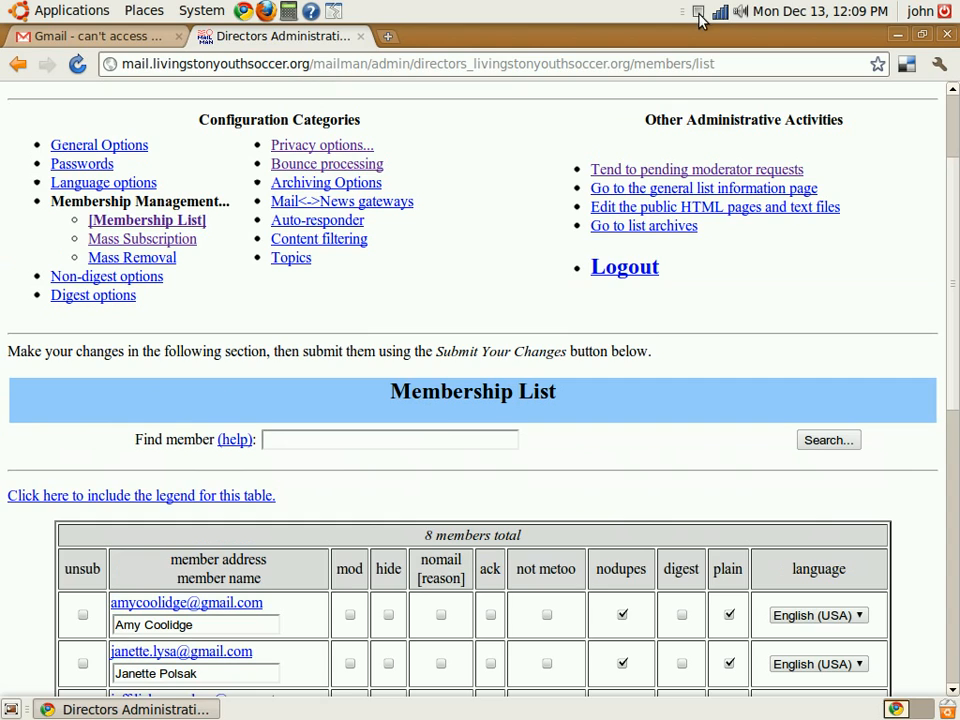